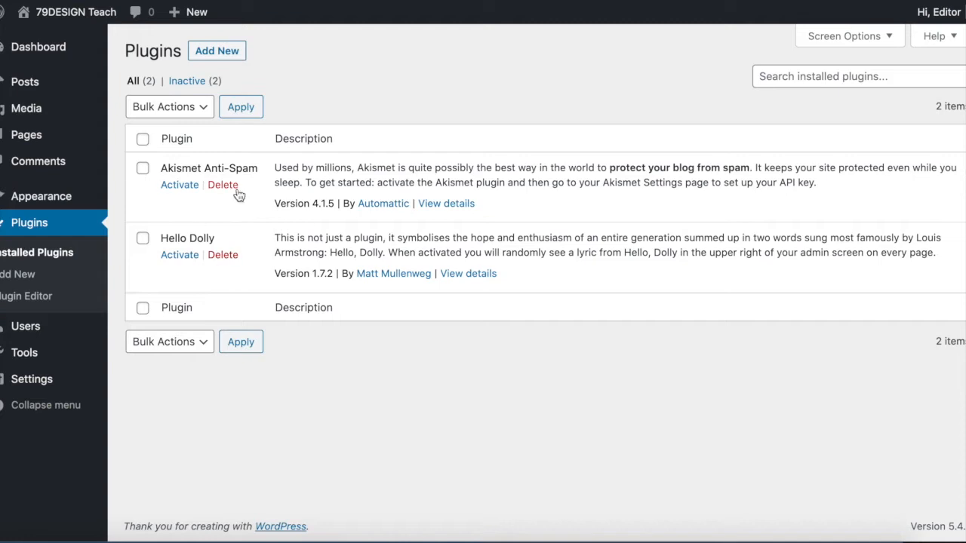
Step: Delete the Hello Dolly plugin and its data from the installed plugins
left_click(227, 256)
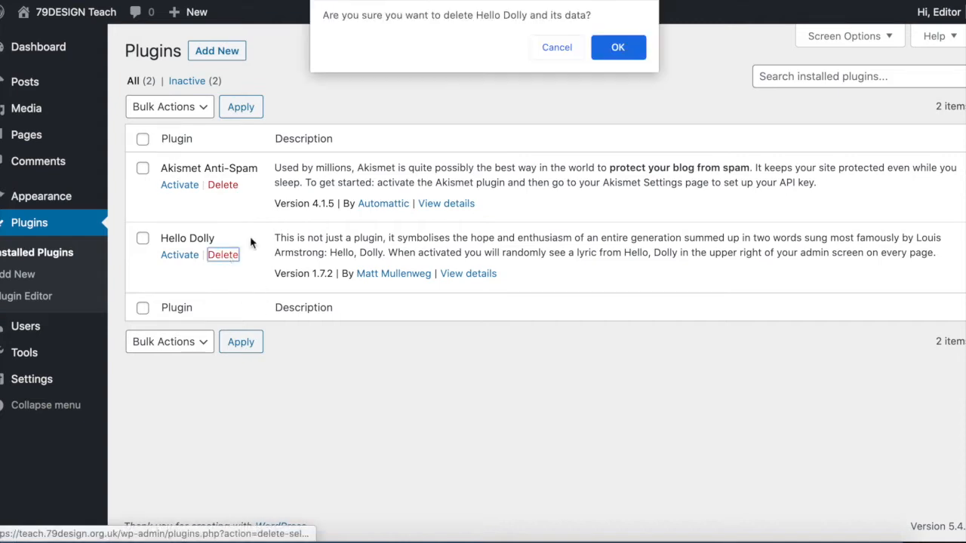
left_click(621, 48)
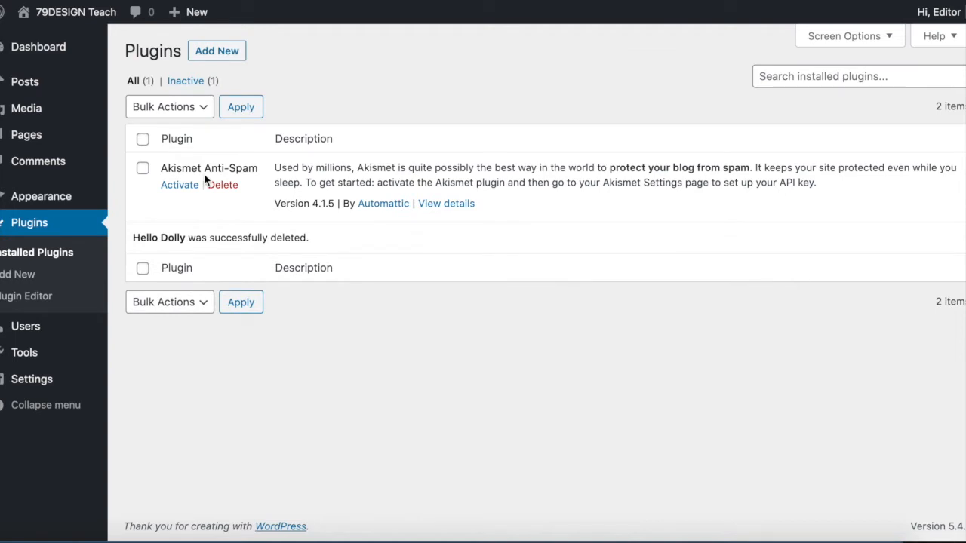
Step: Open the page for adding plugins and browse the featured plugins with their ratings, installation counts and compatibility
left_click(224, 52)
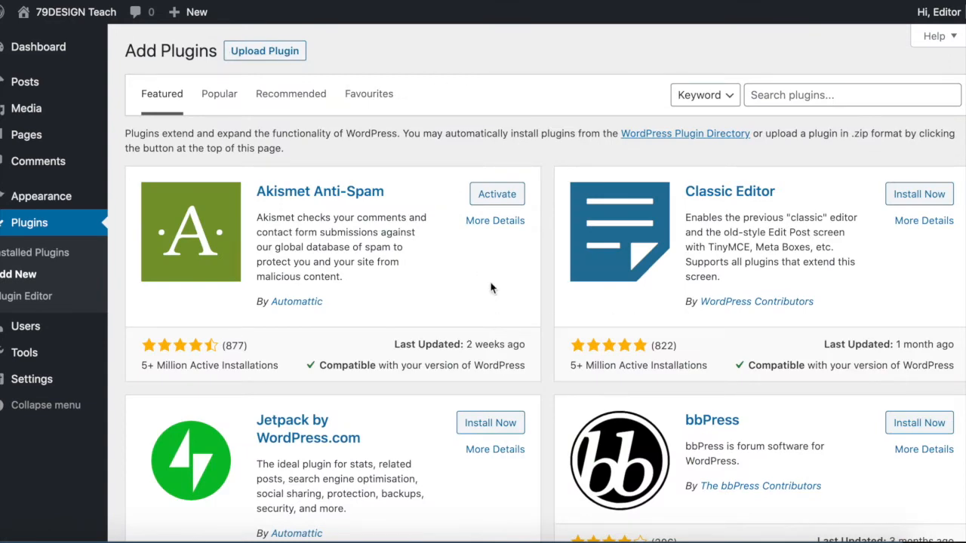
scroll(490, 288, "down", 7)
scroll(491, 288, "down", 1)
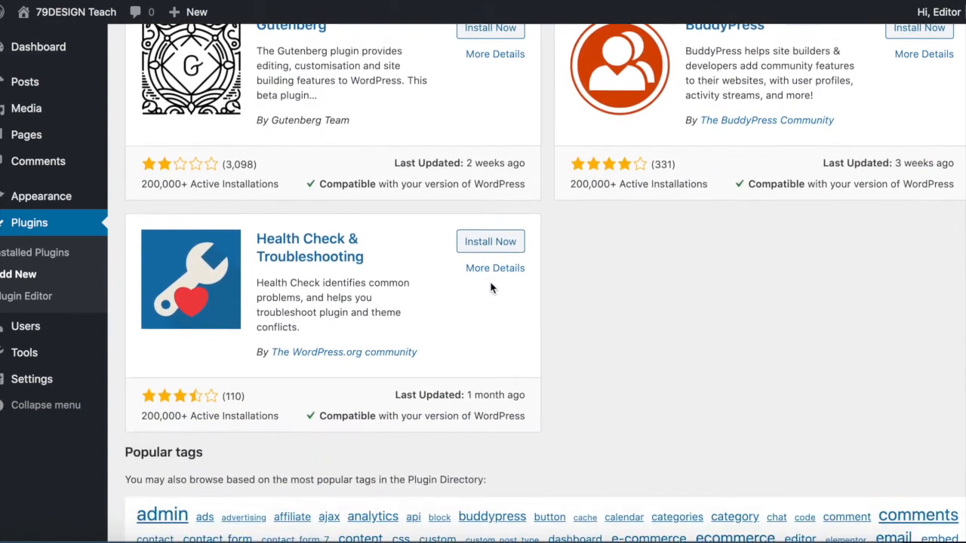
scroll(491, 287, "down", 2)
scroll(491, 287, "up", 8)
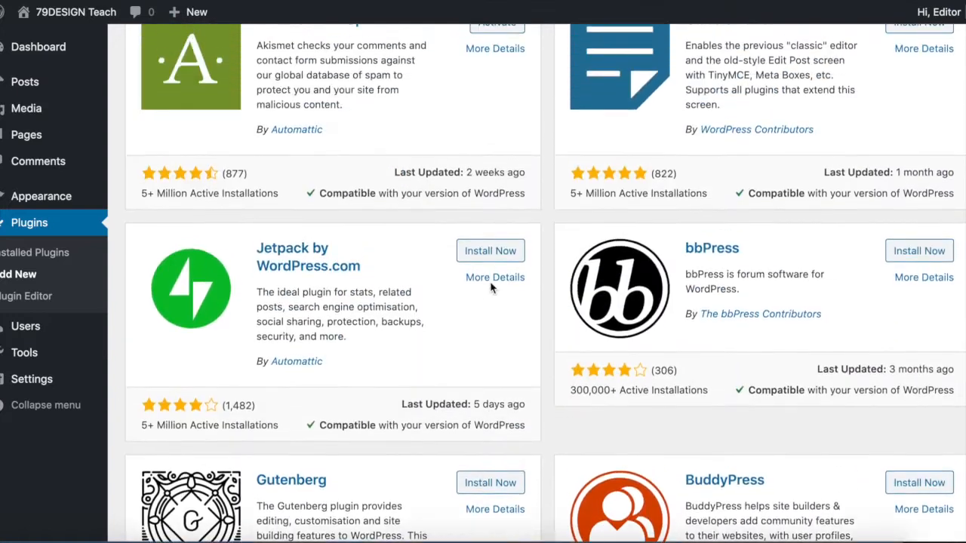
scroll(491, 288, "up", 3)
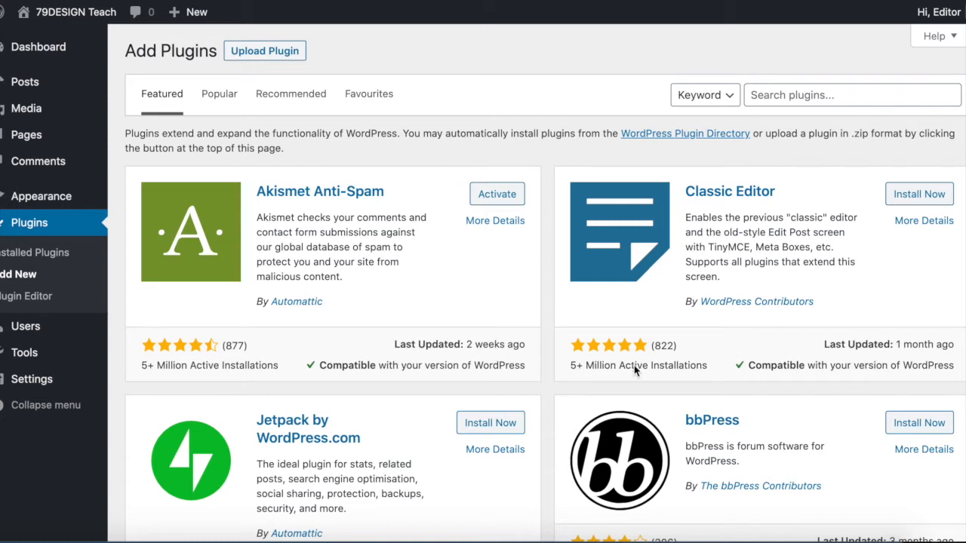
scroll(634, 370, "down", 5)
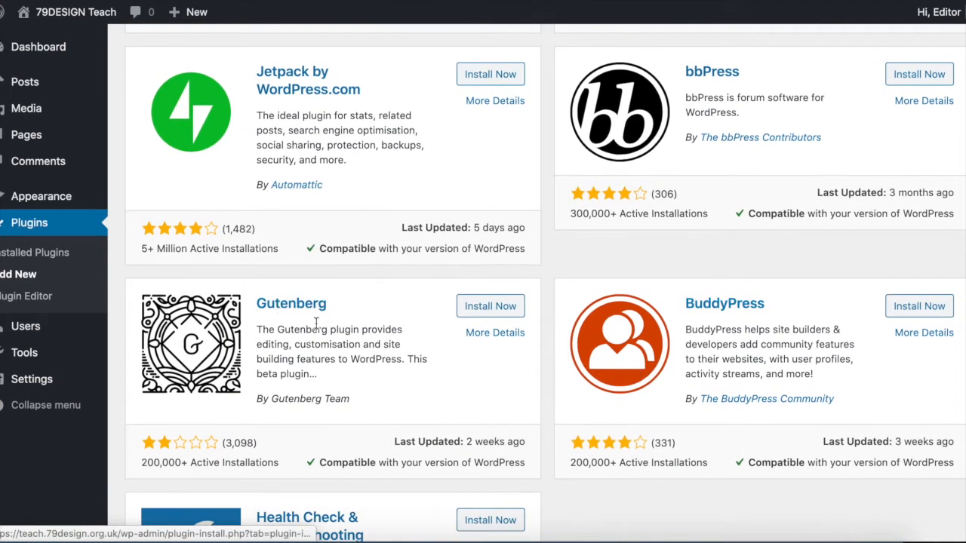
scroll(483, 273, "up", 5)
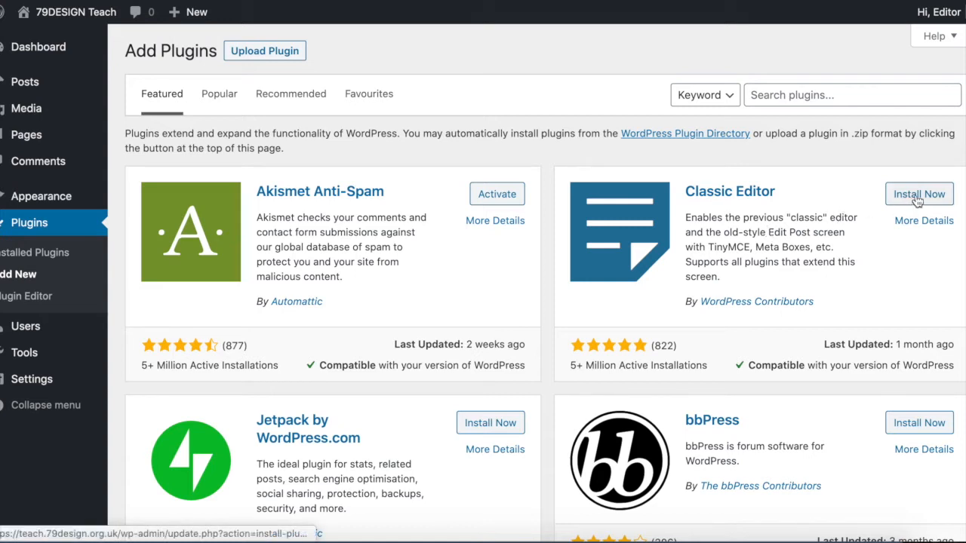
Step: Search the plugin directory for "classic editor", then install and activate the Classic Editor plugin
left_click(815, 96)
type("classic")
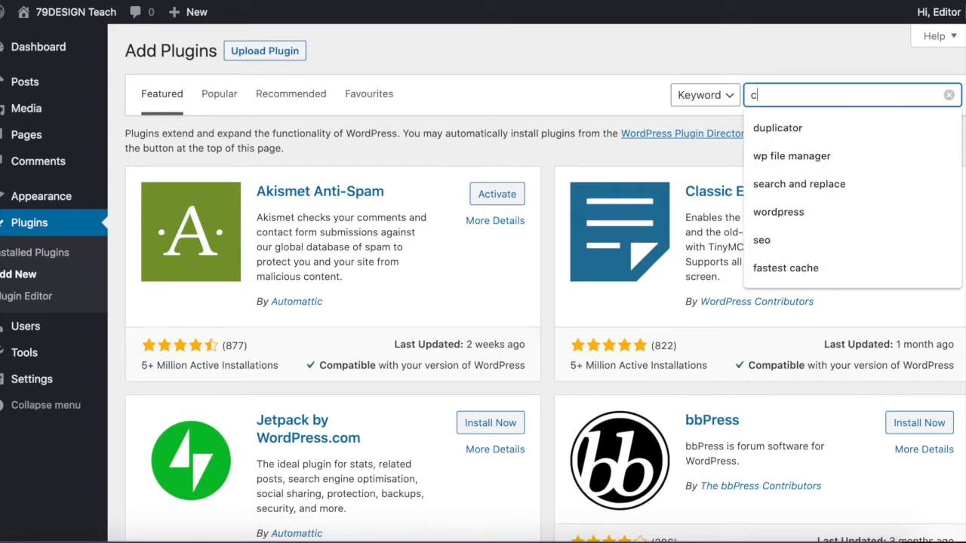
type(" editor")
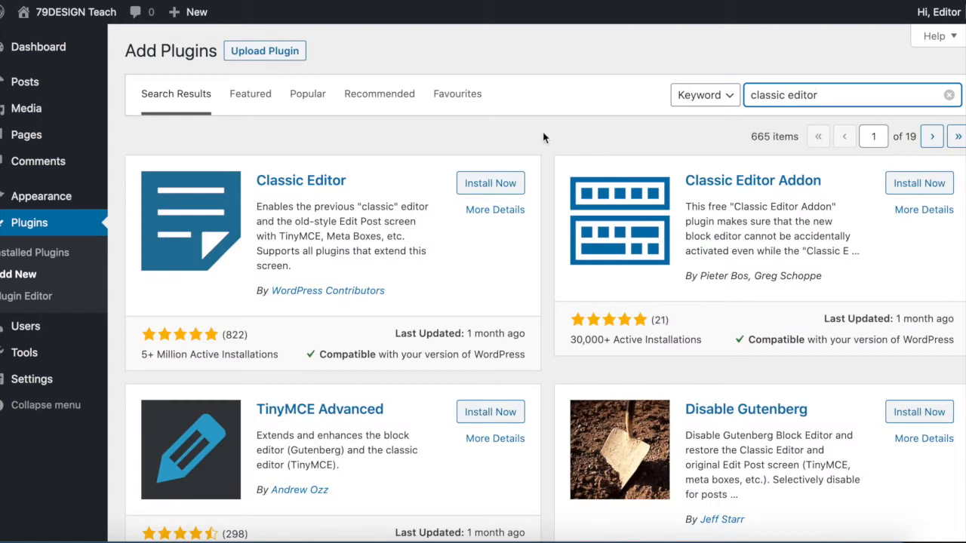
left_click(487, 187)
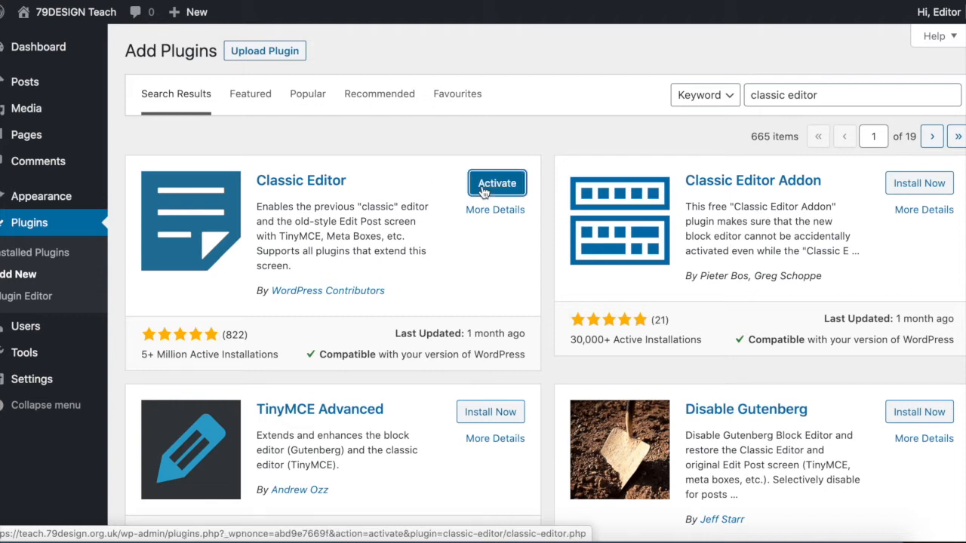
left_click(503, 189)
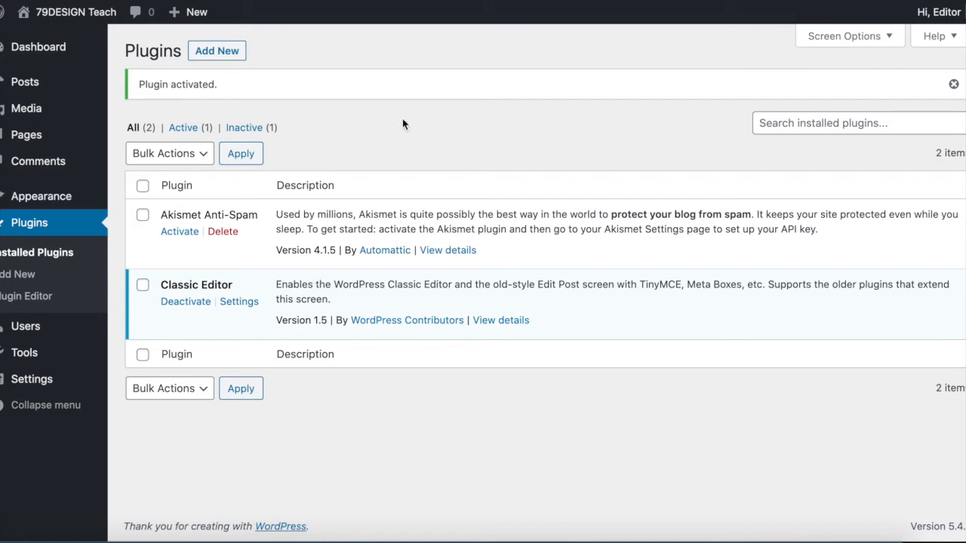
Step: Find the Yoast SEO plugin by searching for "yoast" among new plugins, then install and activate it
left_click(231, 49)
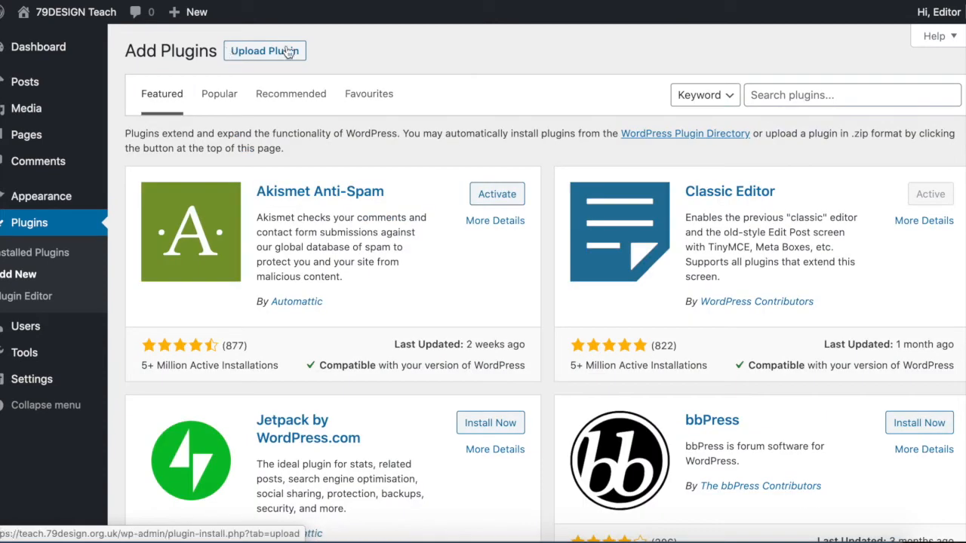
left_click(788, 94)
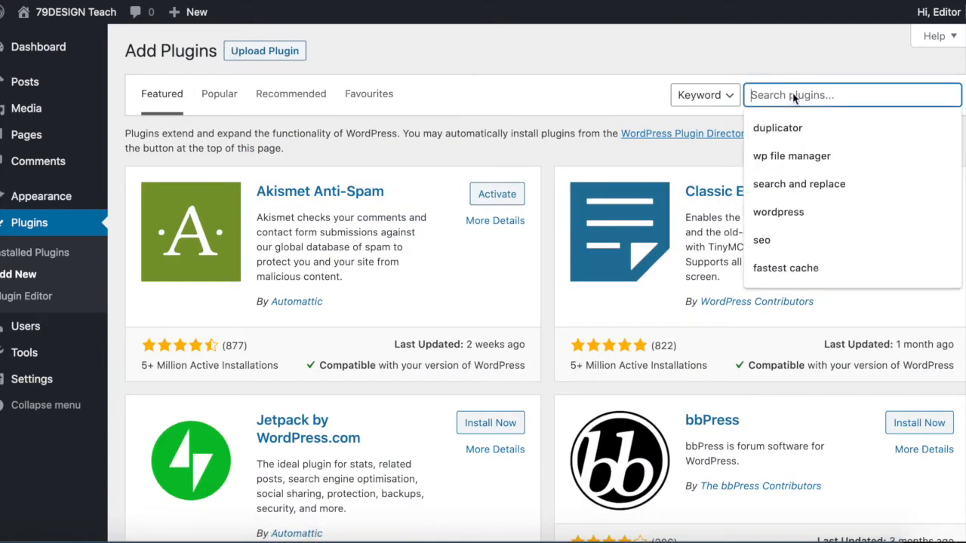
type("yoaast")
key("BackSpace")
key("BackSpace")
key("BackSpace")
type("st")
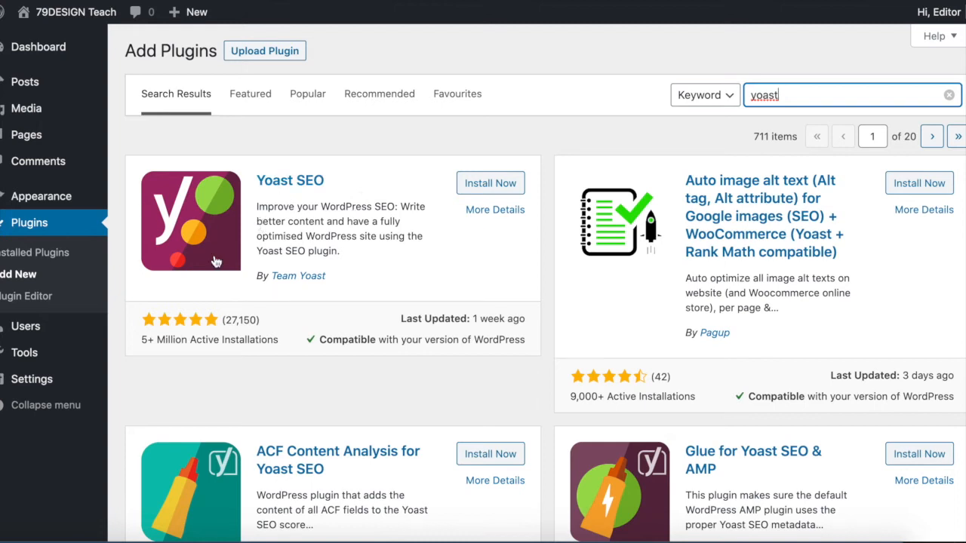
left_click(486, 183)
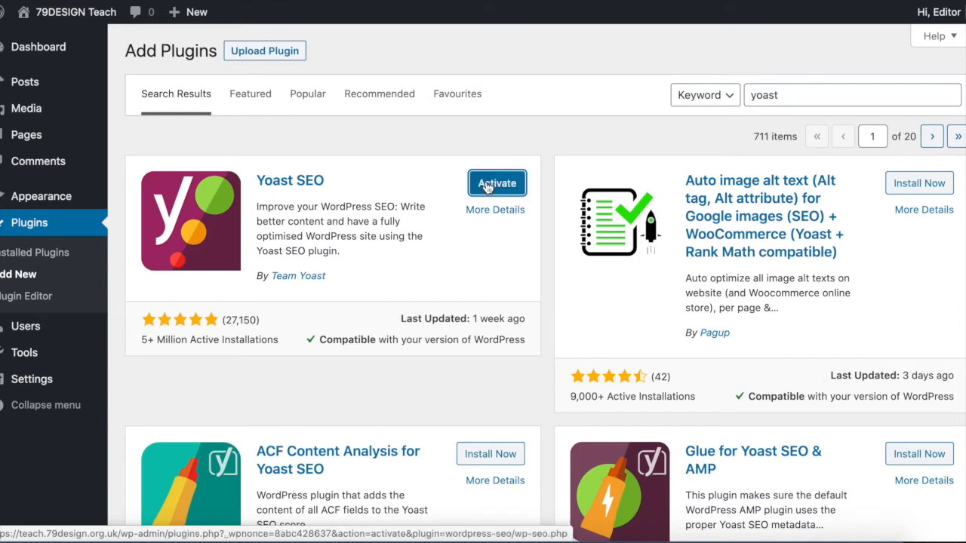
left_click(488, 187)
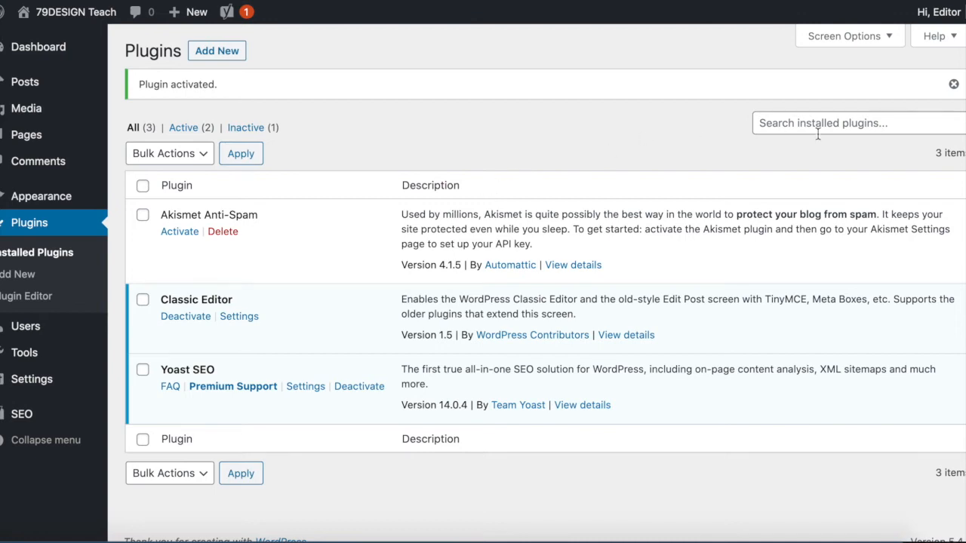
Step: Search for "super cache" among new plugins and install WP Super Cache
left_click(232, 52)
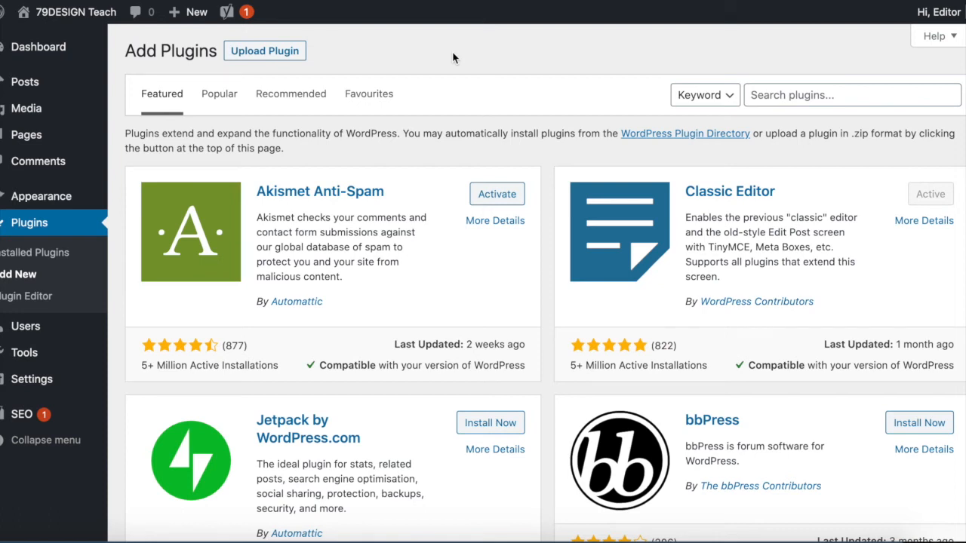
left_click(792, 96)
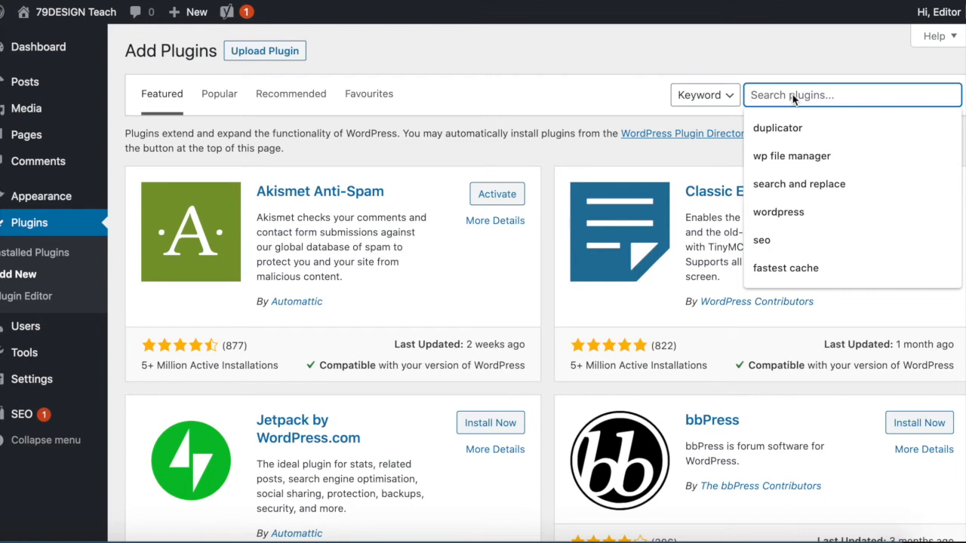
type("super ")
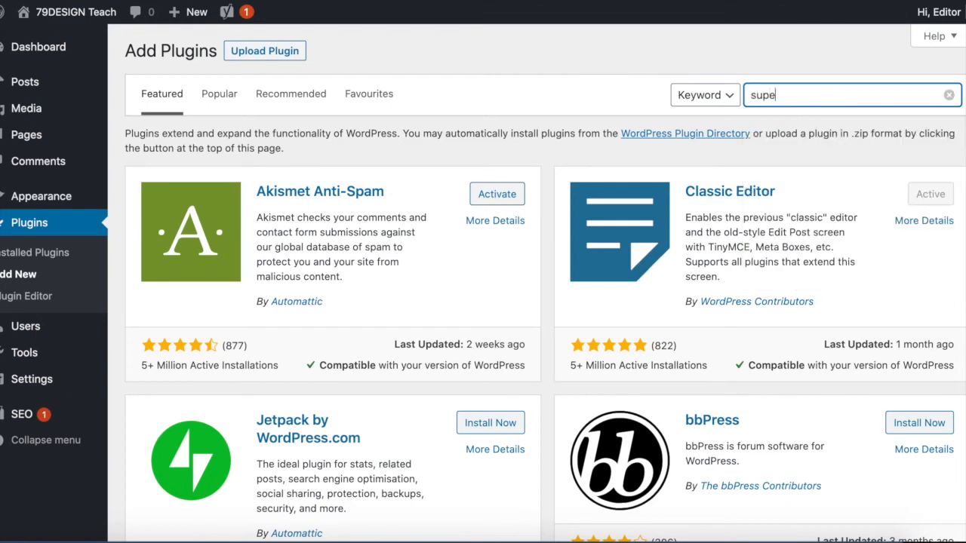
type("cache")
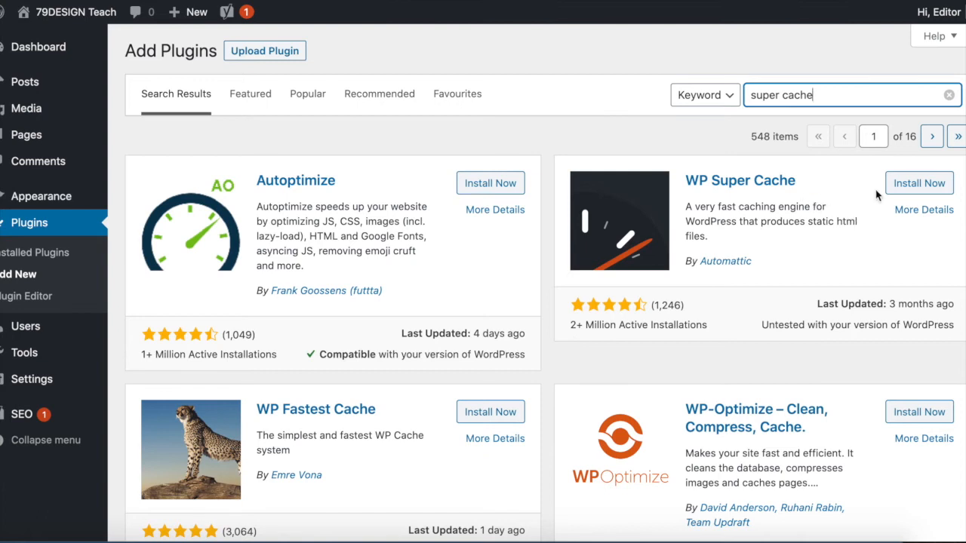
left_click(912, 184)
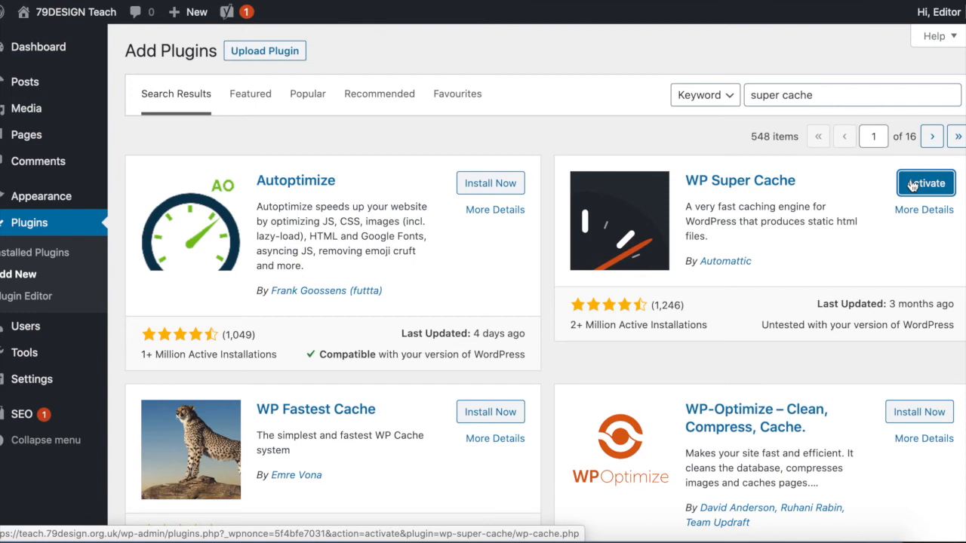
left_click(912, 186)
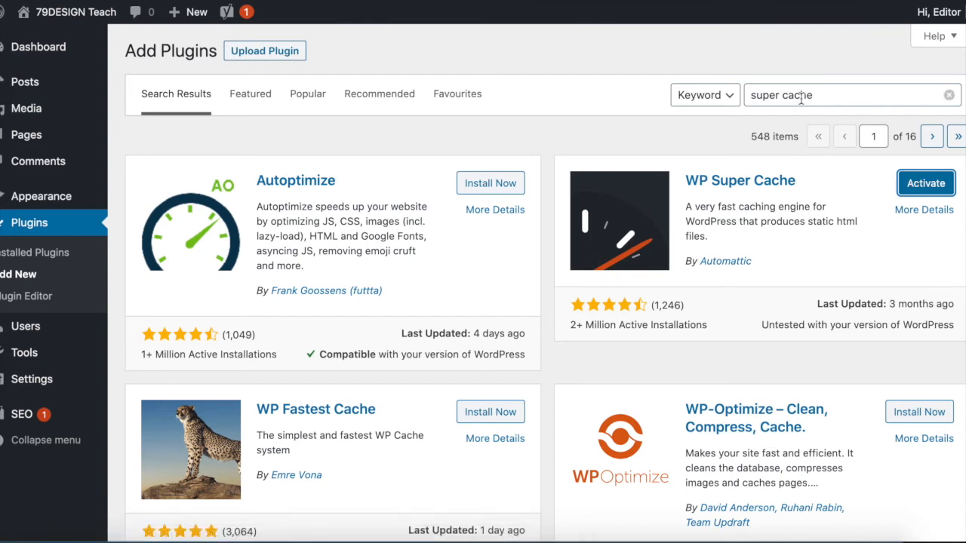
Step: Install WP Fastest Cache from the same caching plugin search results
scroll(487, 313, "down", 3)
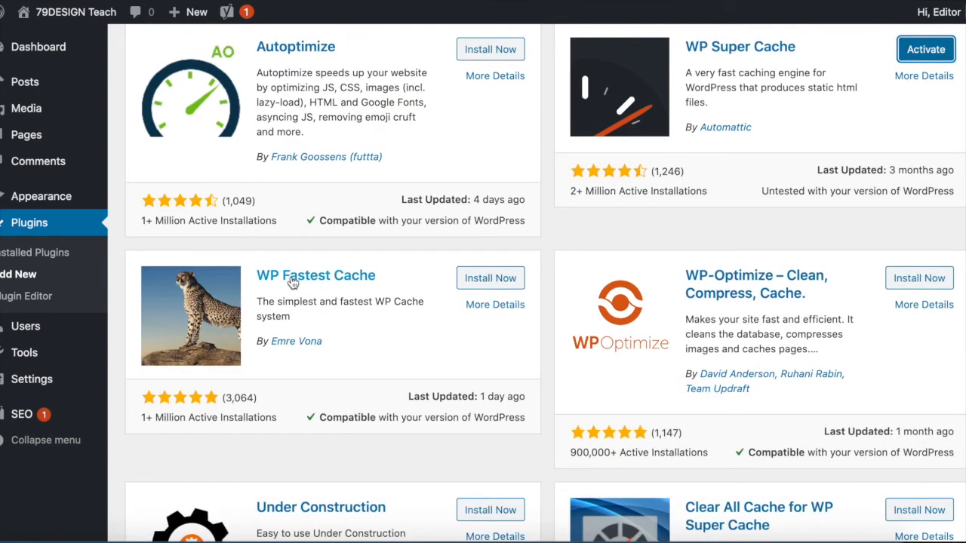
scroll(340, 279, "up", 1)
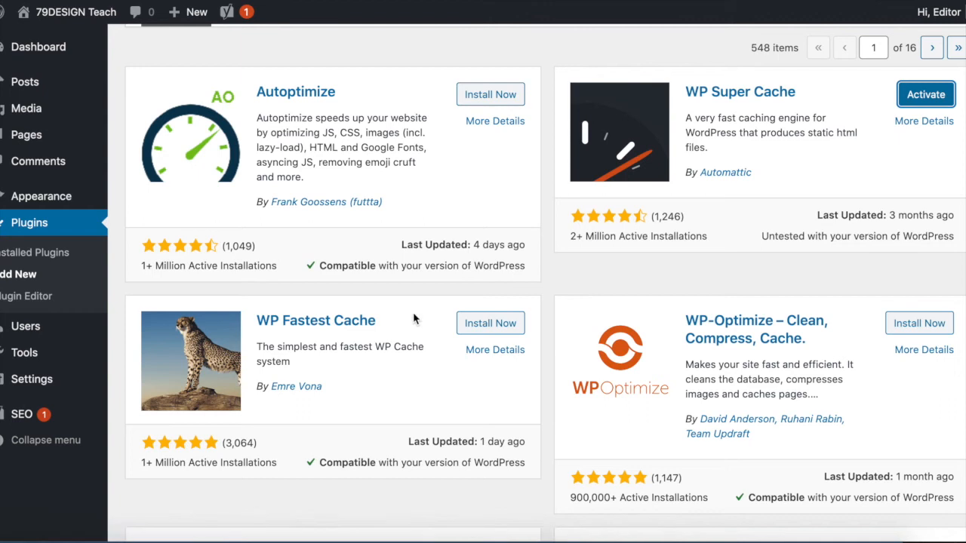
left_click(491, 323)
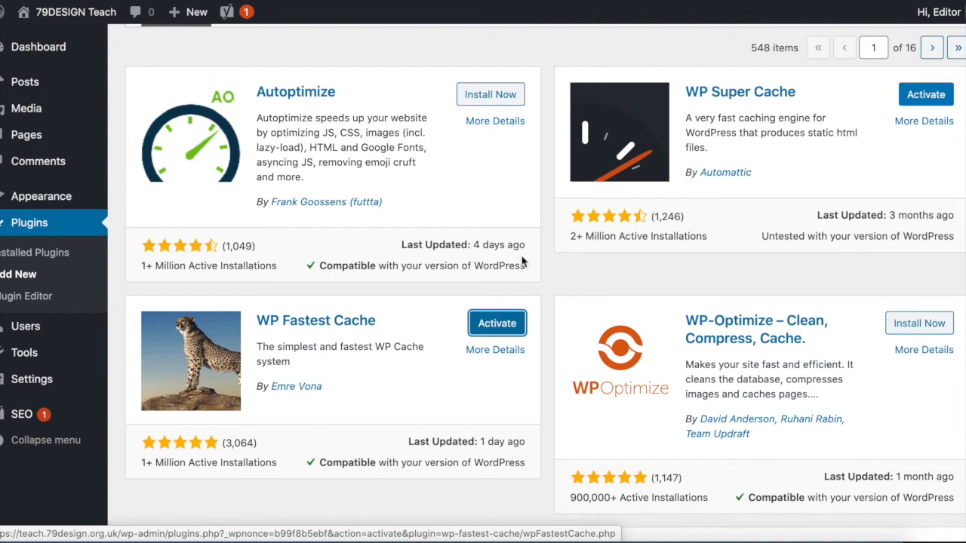
Step: Replace the plugin search with "contact form 7", then install and activate the Contact Form 7 plugin
scroll(521, 256, "up", 2)
left_click(836, 98)
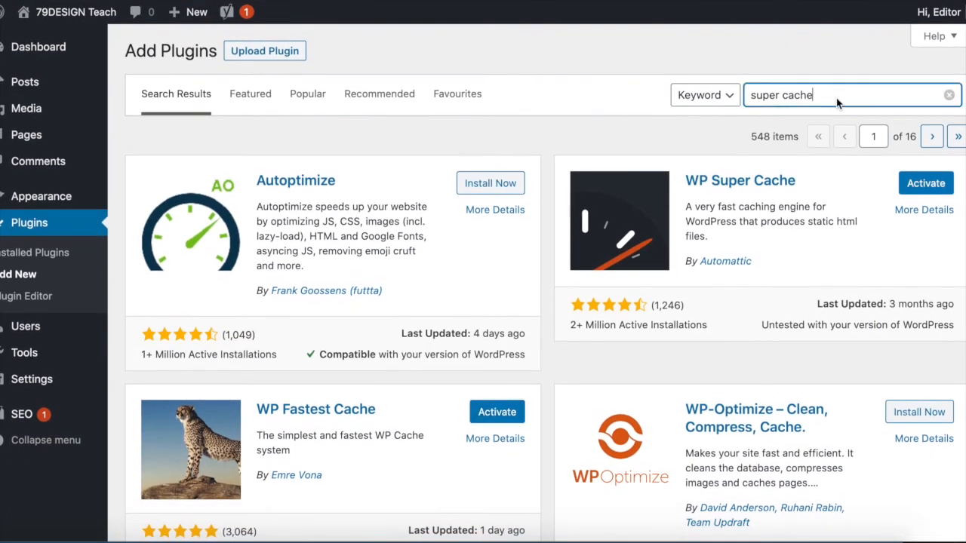
key("super+a")
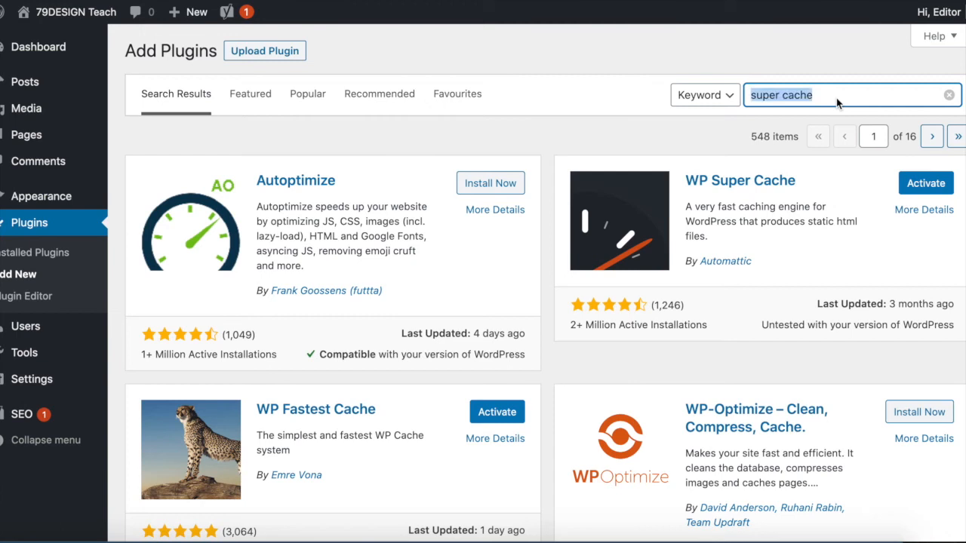
type("con")
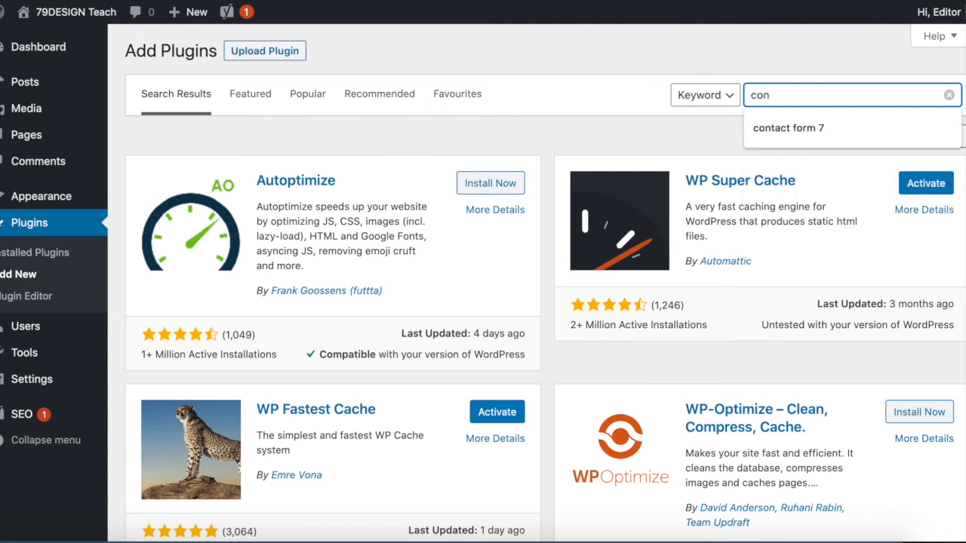
type("tac")
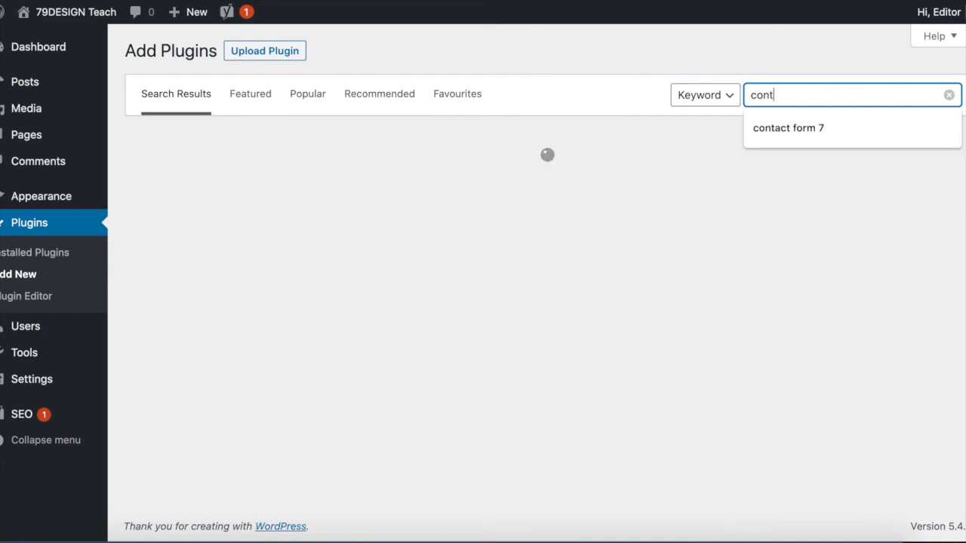
type("t form 7")
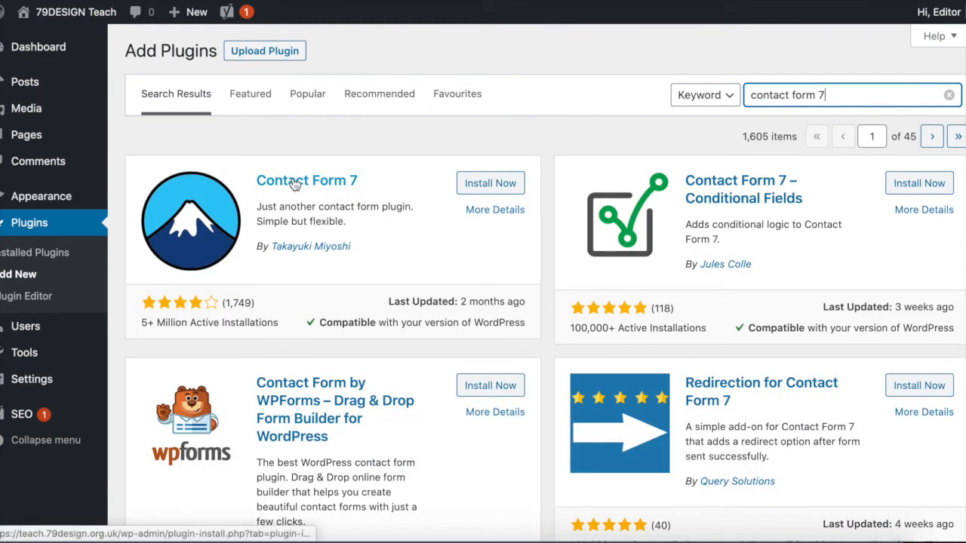
left_click(494, 184)
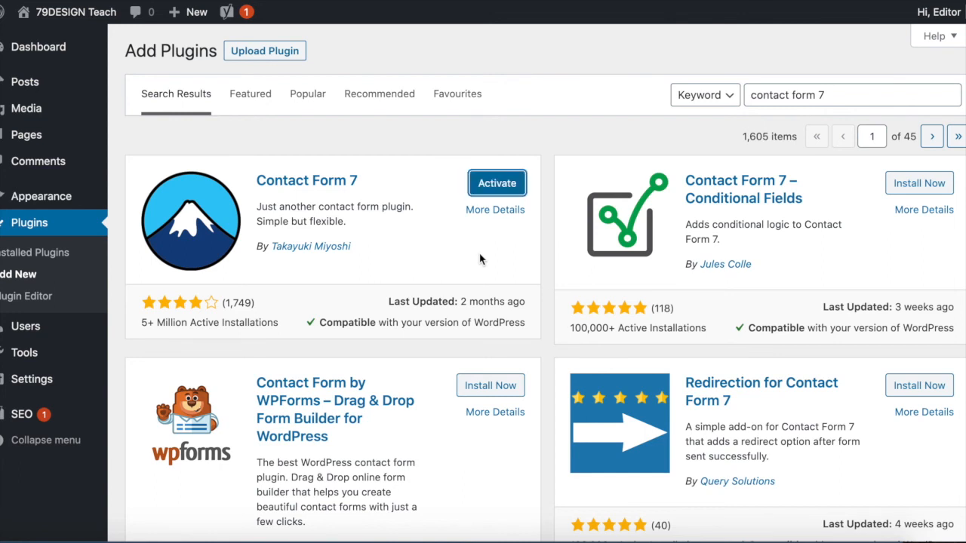
left_click(503, 184)
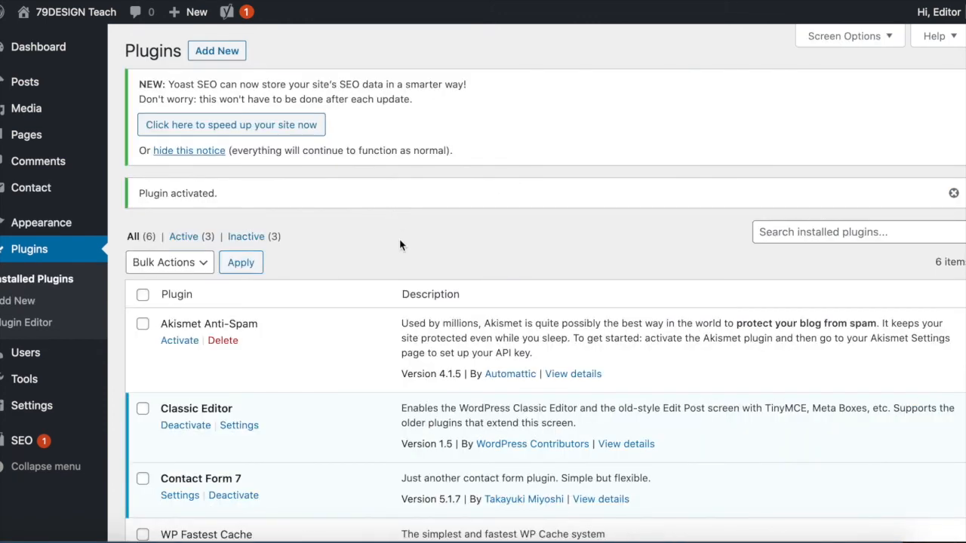
Step: Review the installed plugins list to check which plugins are active and which are inactive
scroll(400, 263, "down", 5)
scroll(400, 266, "down", 1)
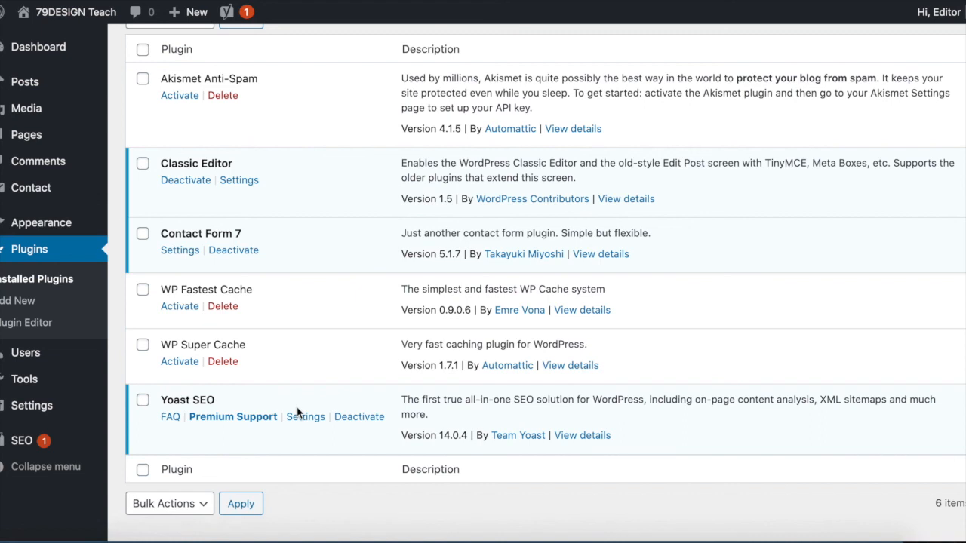
scroll(338, 279, "up", 2)
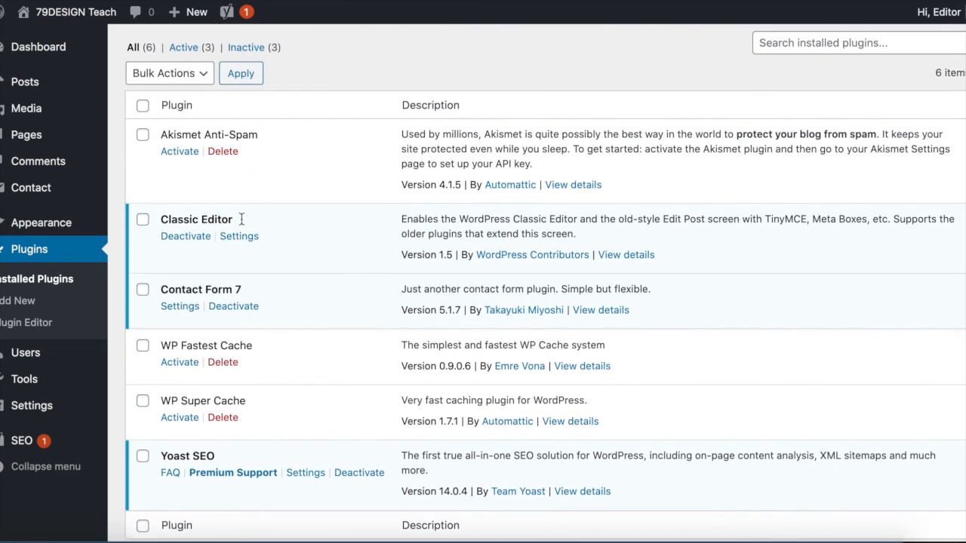
scroll(299, 224, "up", 2)
mouse_move(47, 91)
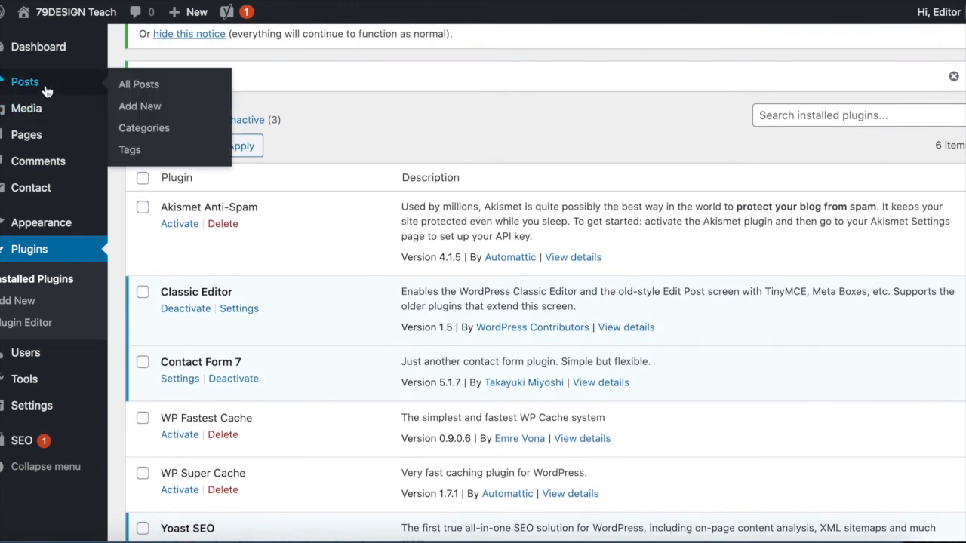